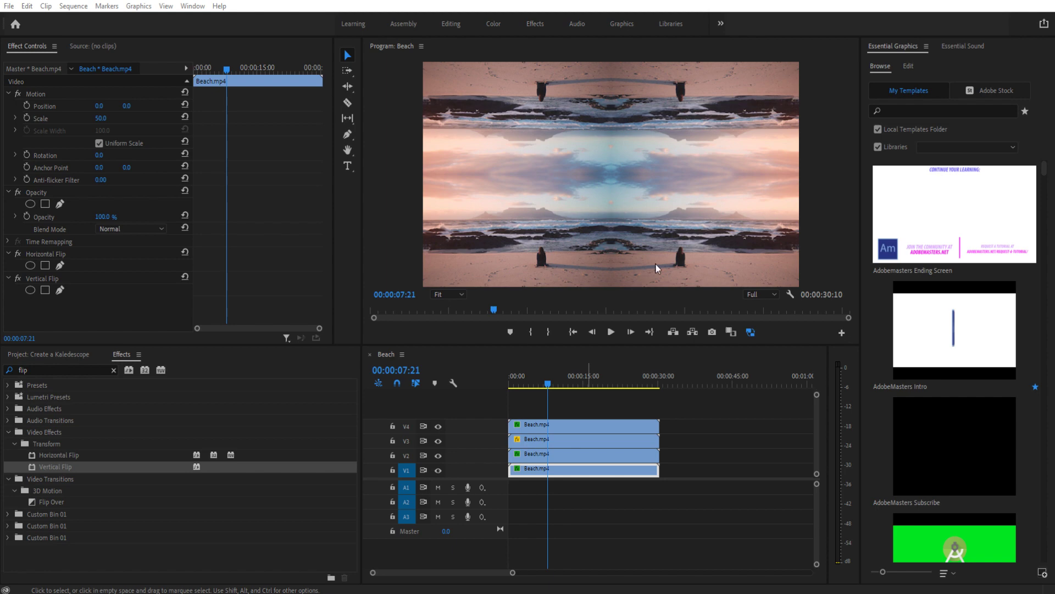
# Preview the finished kaleidoscope from about 4 seconds, then select the stacked Beach.mp4 clips.
pyautogui.moveTo(541, 375); pyautogui.dragTo(529, 375)
pyautogui.press('space')
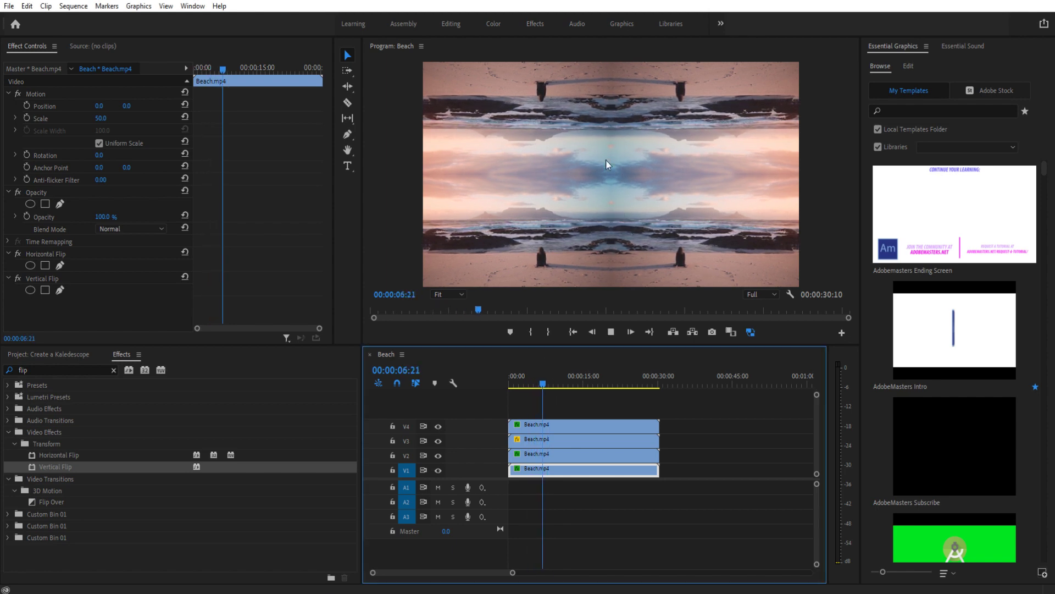
pyautogui.press('space')
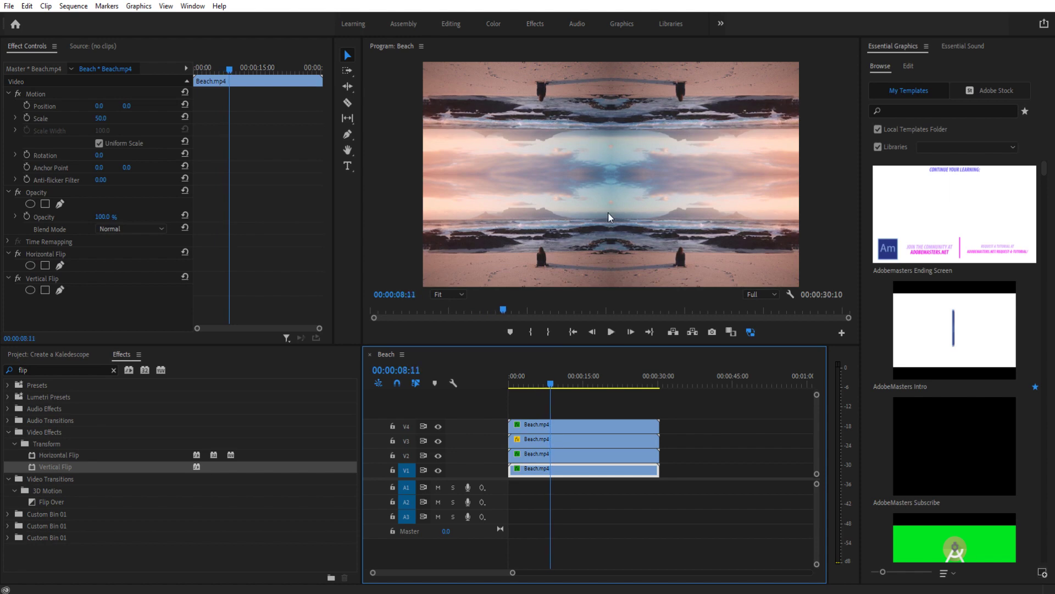
pyautogui.moveTo(569, 427)
pyautogui.mouseDown()
pyautogui.moveTo(568, 453)
pyautogui.moveTo(575, 425)
pyautogui.mouseUp()
# Delete every clip from the Beach sequence and place Beach.mp4 on video track V1.
pyautogui.hotkey('ctrl', 'a')
pyautogui.press('Delete')
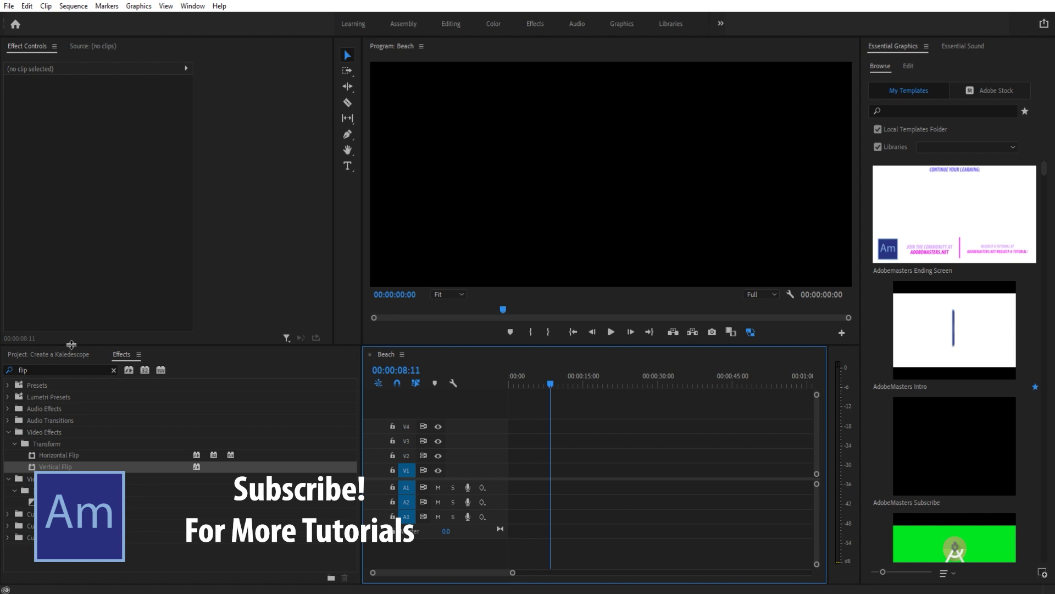
pyautogui.click(47, 355)
pyautogui.click(60, 432)
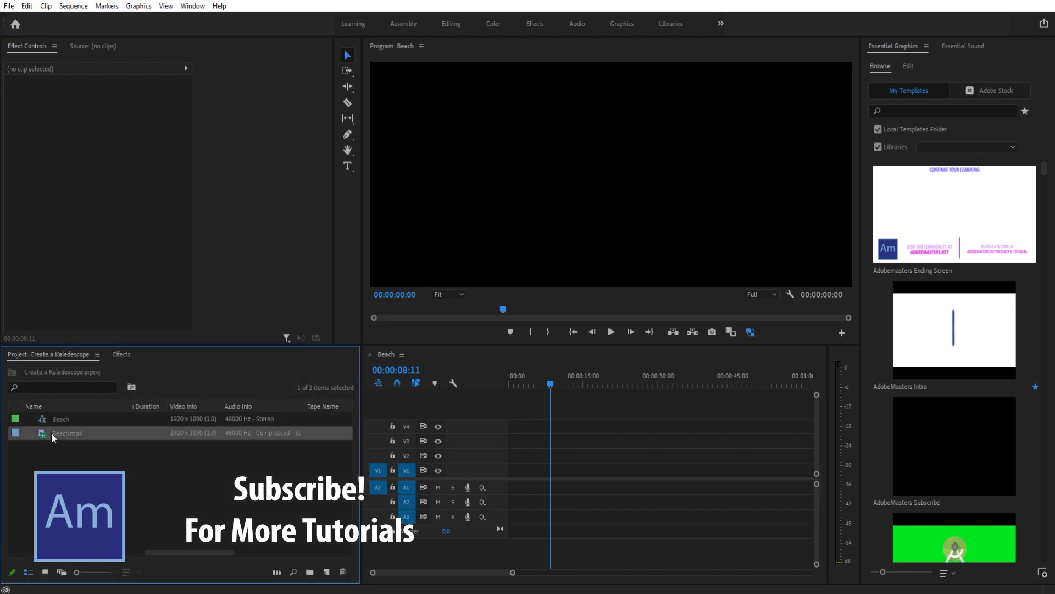
pyautogui.moveTo(51, 431); pyautogui.dragTo(480, 473)
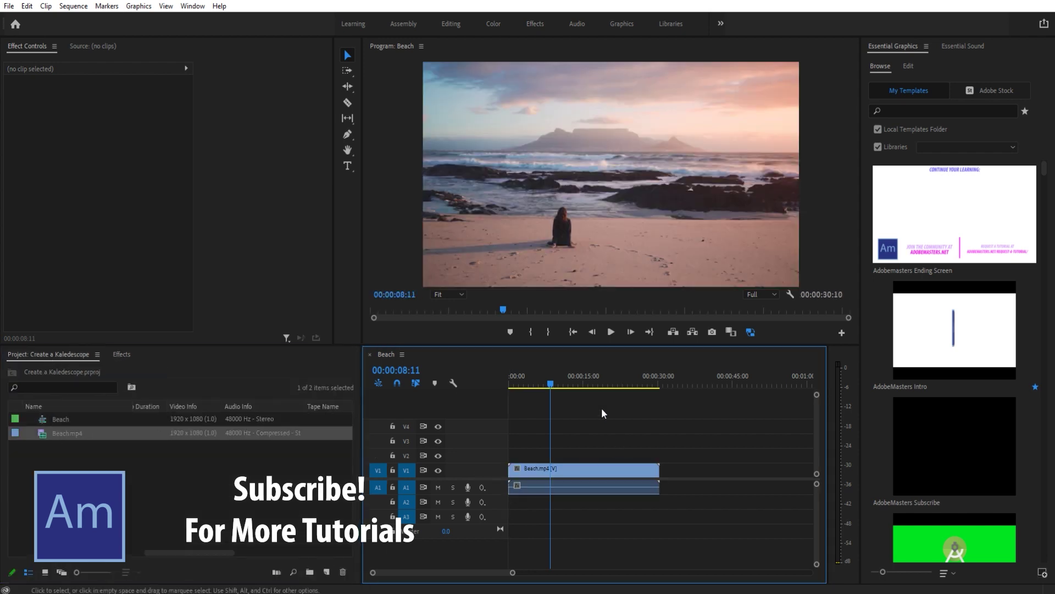
# With the playhead at 4:00, set the Beach.mp4 clip's Scale to 50.
pyautogui.click(534, 384)
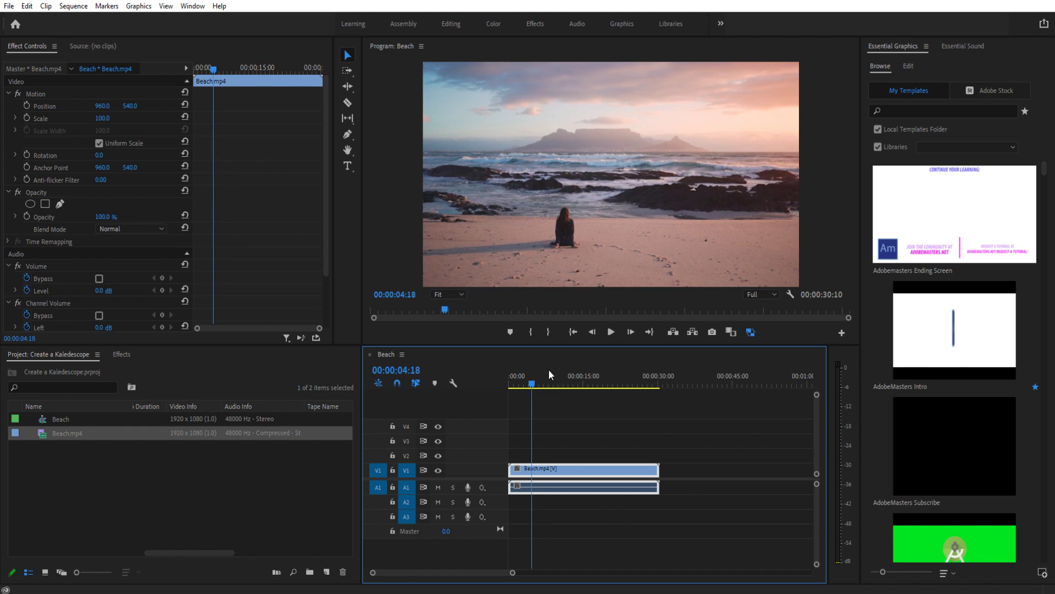
pyautogui.click(525, 378)
pyautogui.moveTo(526, 380)
pyautogui.mouseDown()
pyautogui.moveTo(543, 379)
pyautogui.moveTo(528, 380)
pyautogui.mouseUp()
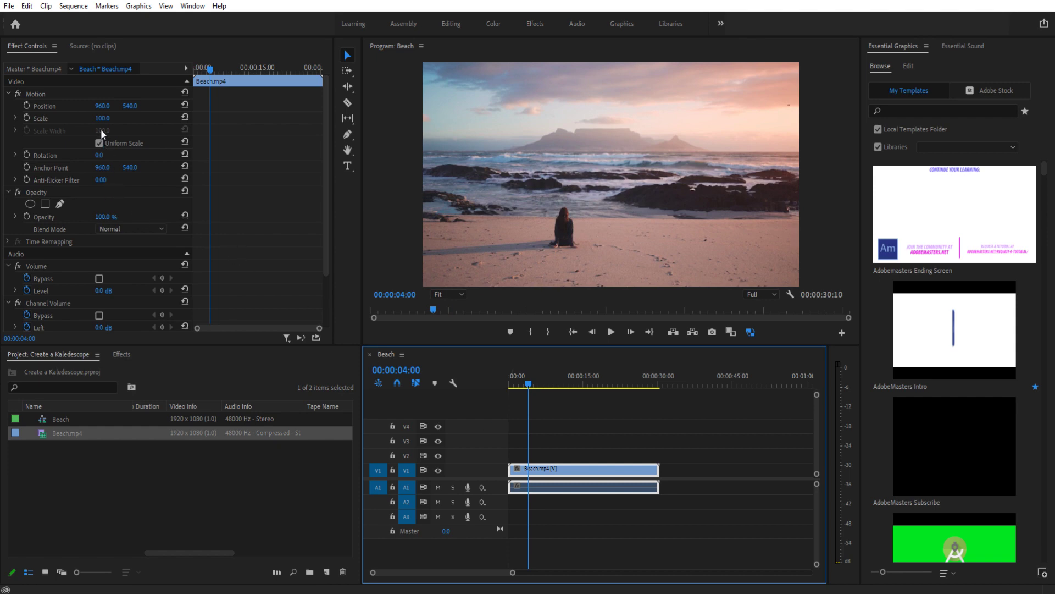
pyautogui.click(109, 117)
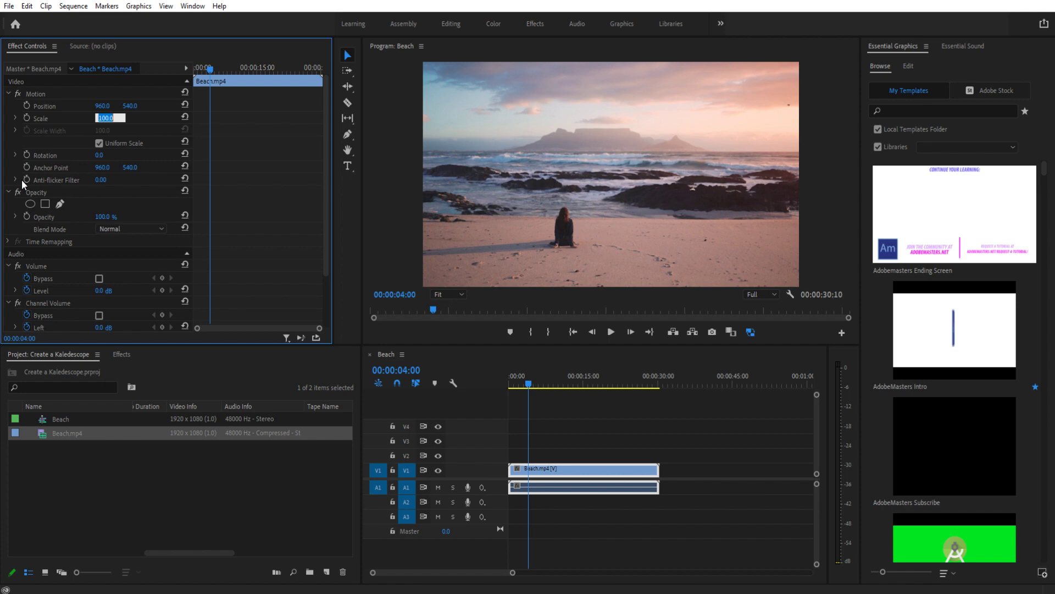
pyautogui.write('50')
pyautogui.press('Return')
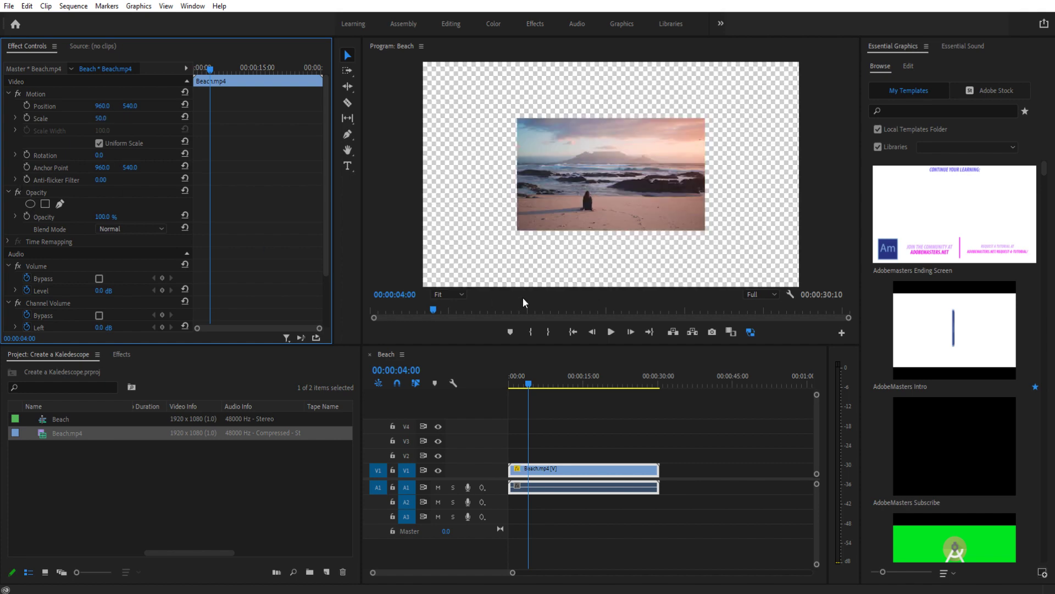
pyautogui.click(572, 472)
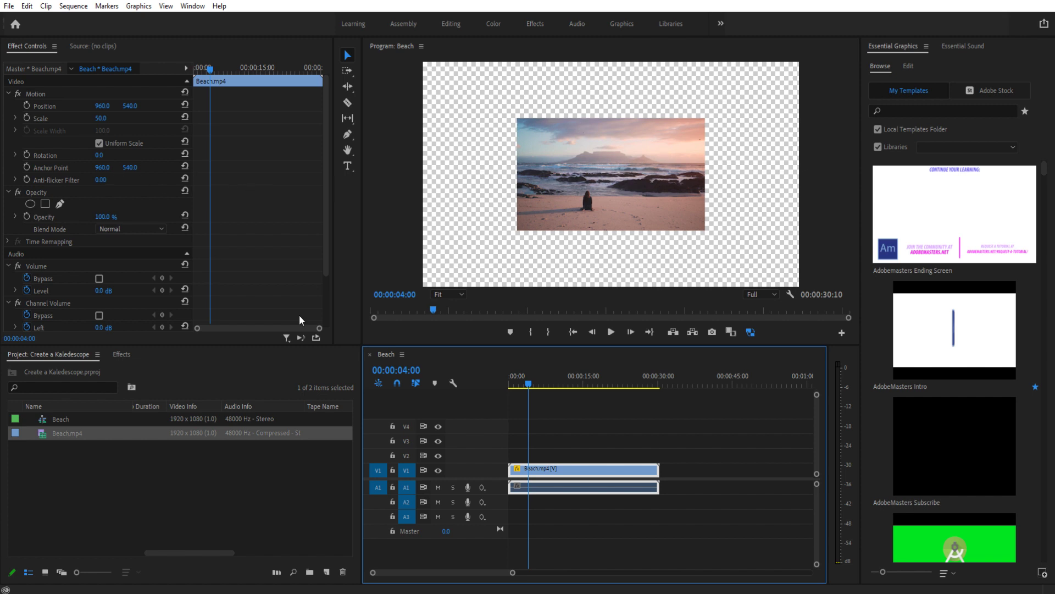
# Enter 0 for both Anchor Point values of Beach.mp4, then reselect the clip.
pyautogui.click(102, 167)
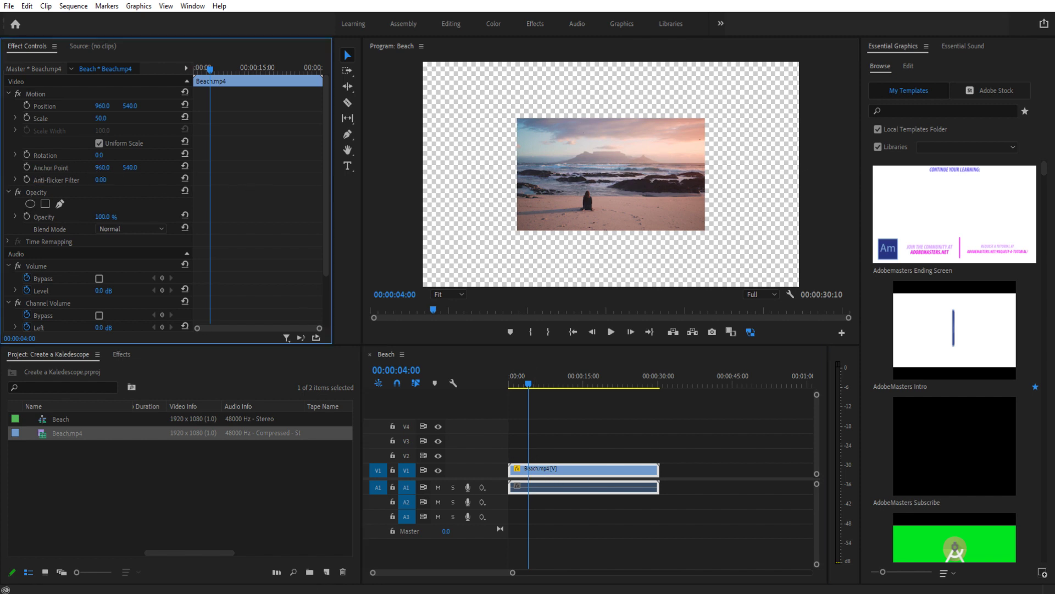
pyautogui.write('0')
pyautogui.press('Tab')
pyautogui.write('0')
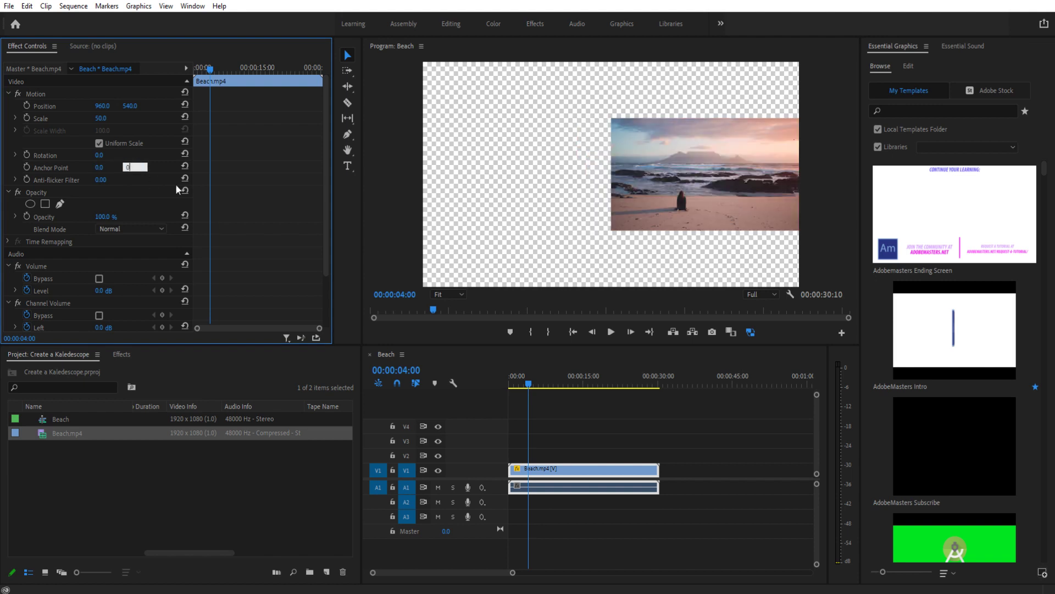
pyautogui.click(575, 398)
pyautogui.click(589, 468)
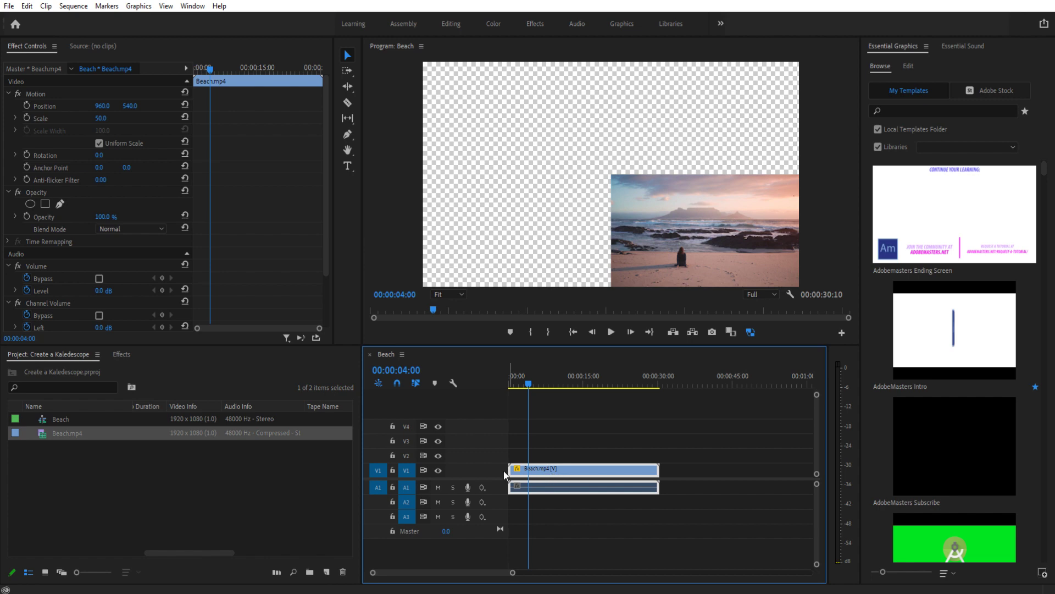
# Alt-drag Beach.mp4 onto the tracks above to duplicate it, then select the V1 copy.
pyautogui.moveTo(546, 470); pyautogui.dragTo(569, 431)
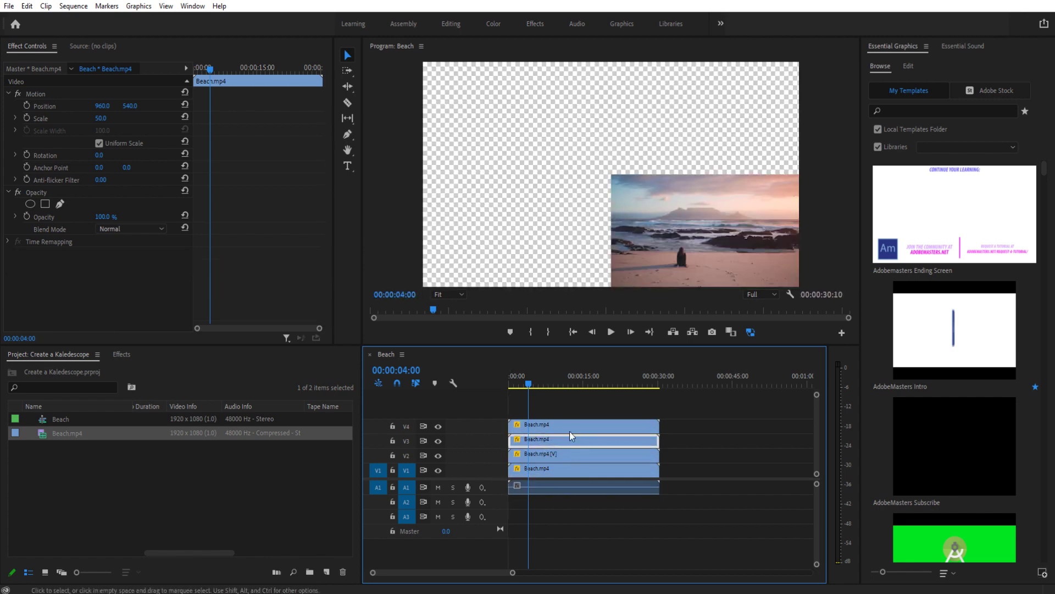
pyautogui.click(559, 466)
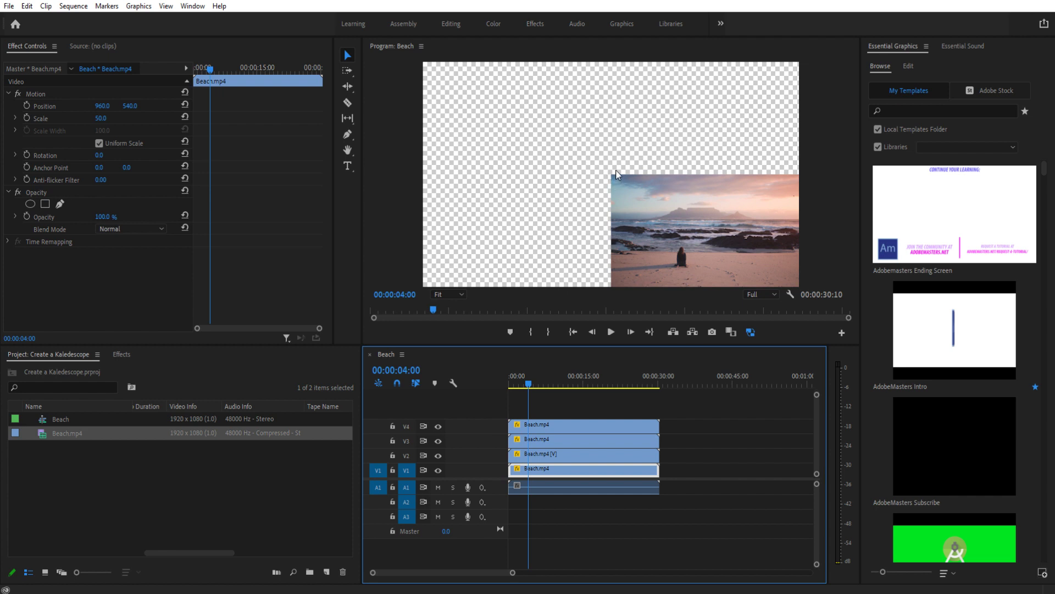
# Set the selected clip's Position to 0, 0 so it sits in the top-left quadrant.
pyautogui.click(106, 105)
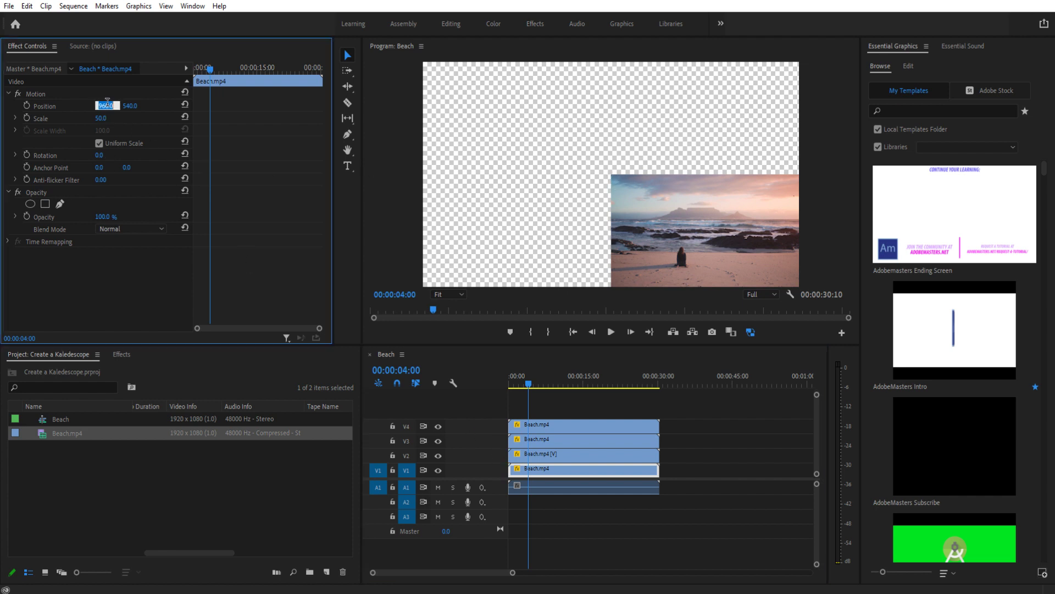
pyautogui.write('0')
pyautogui.press('Tab')
pyautogui.write('0')
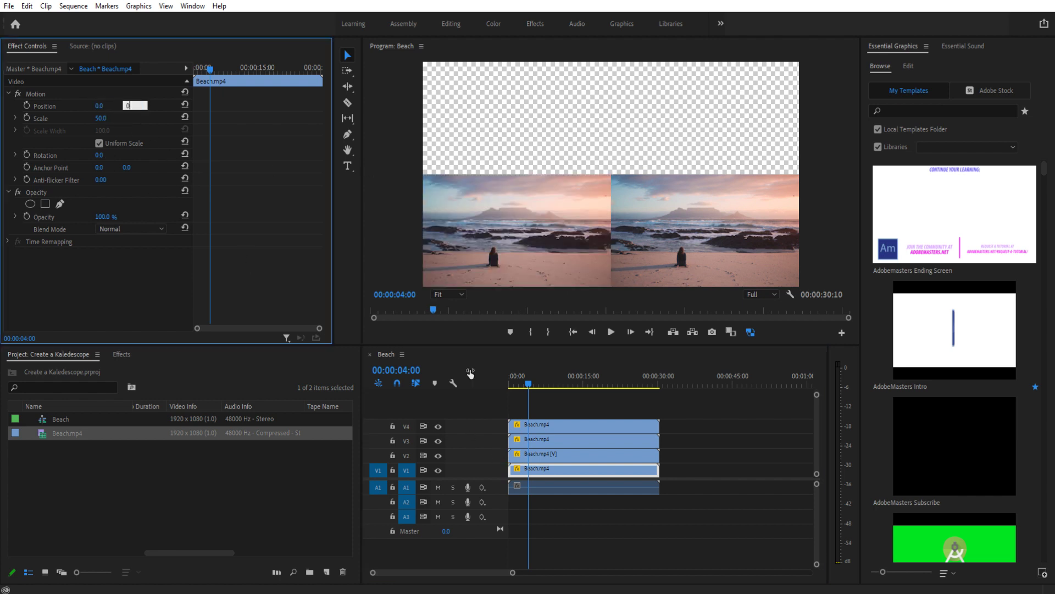
pyautogui.click(568, 389)
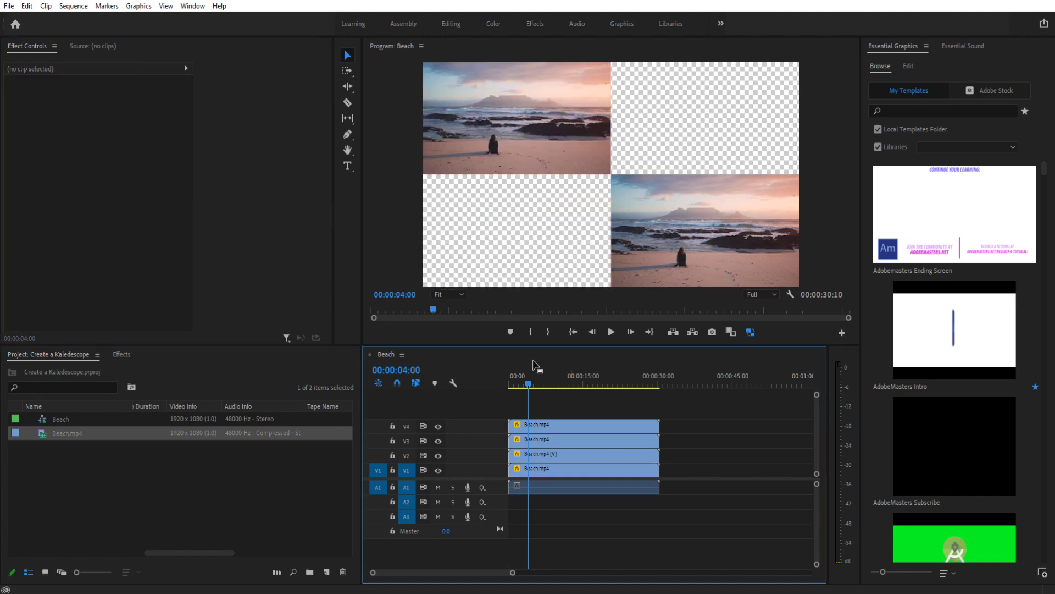
# Move the V2 clip bottom-left with Position X 0 and the V3 clip top-right with Position Y 0.
pyautogui.click(550, 453)
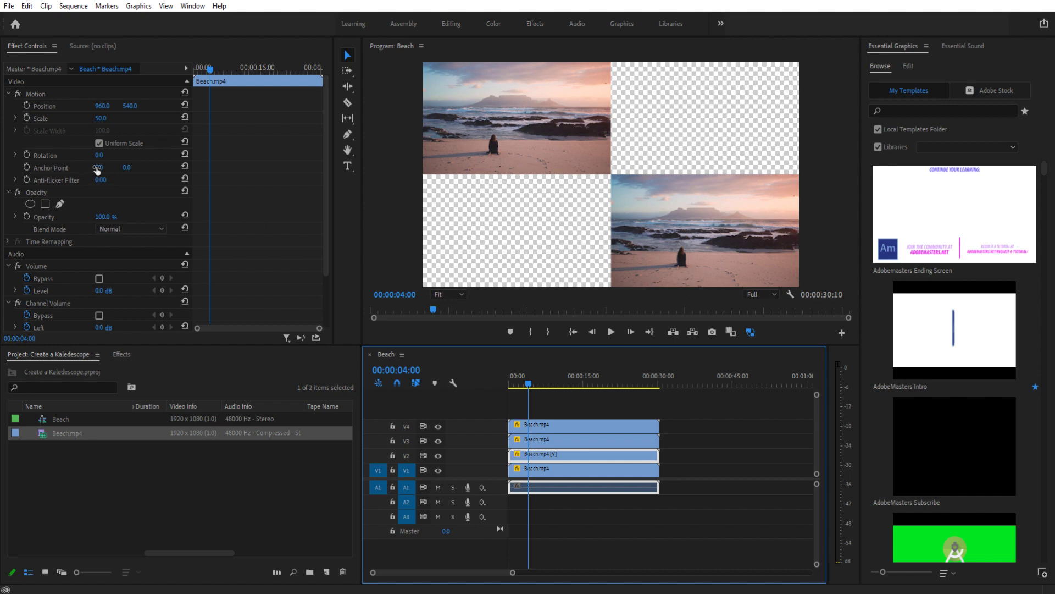
pyautogui.click(104, 105)
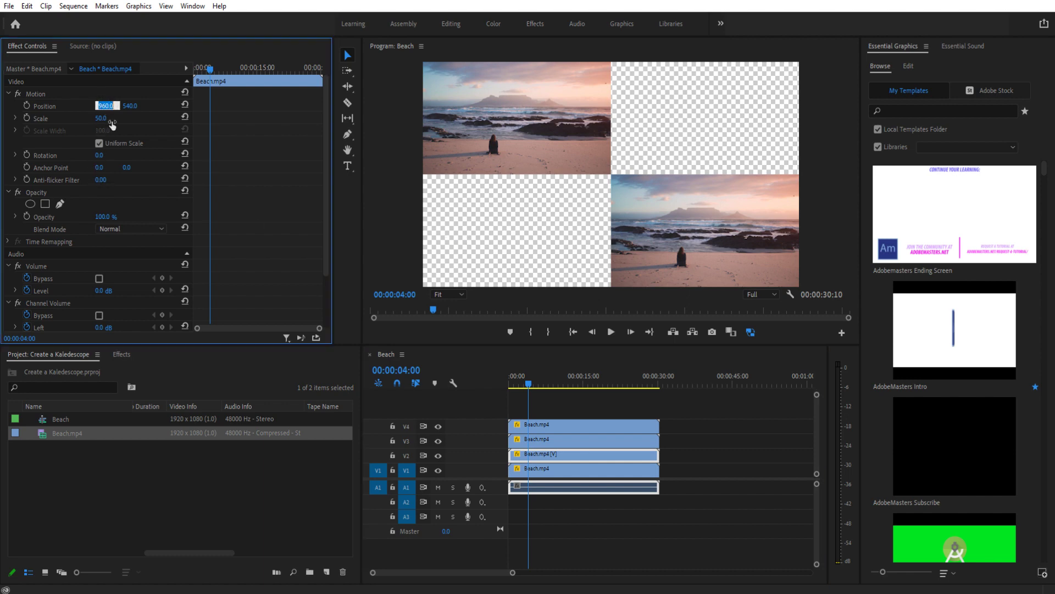
pyautogui.write('0')
pyautogui.press('Return')
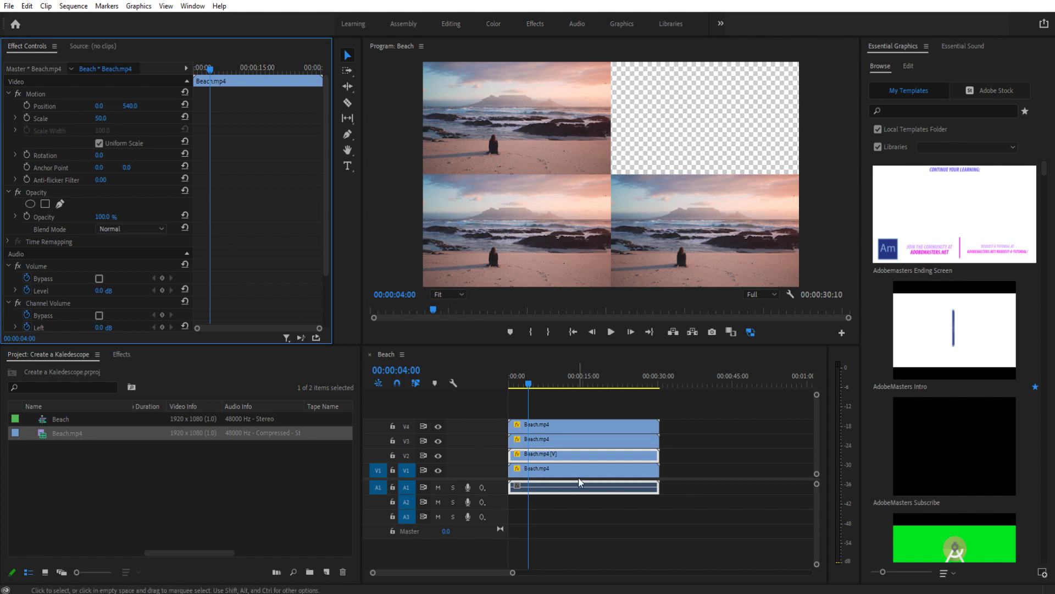
pyautogui.click(564, 438)
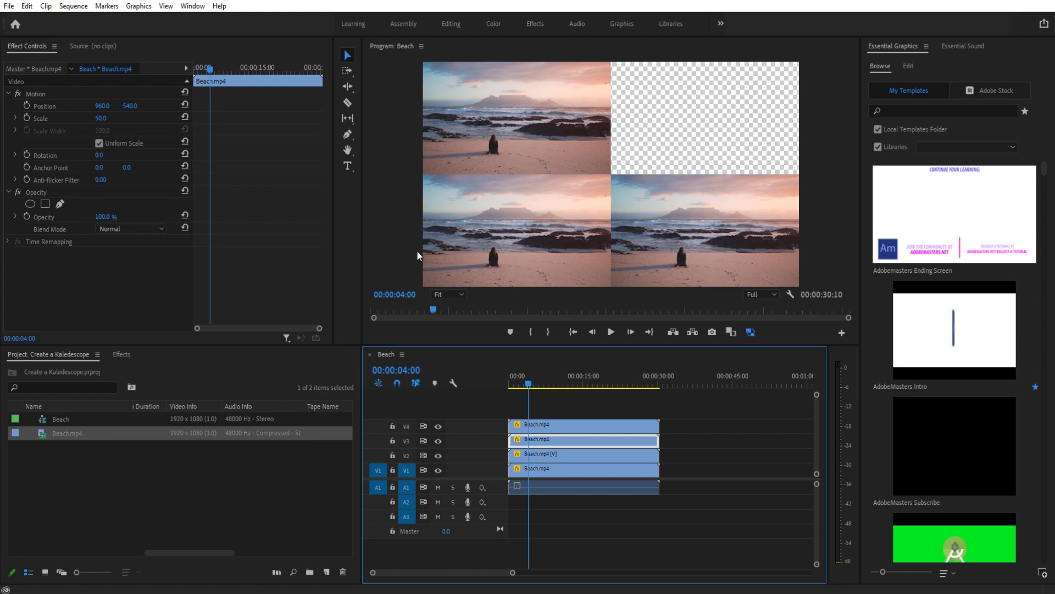
pyautogui.click(135, 106)
pyautogui.press('Return')
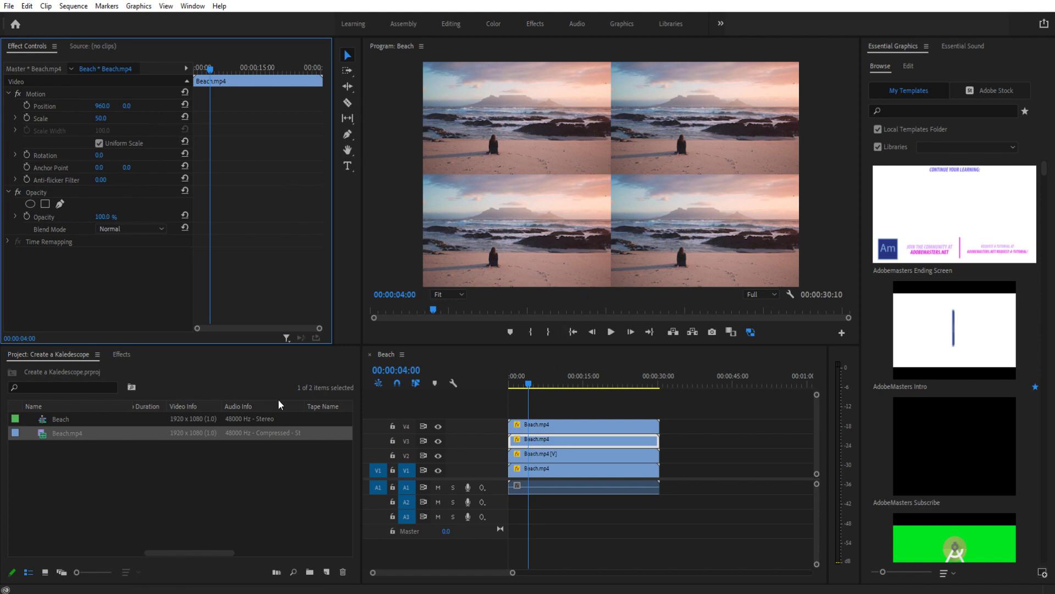
# Filter the Effects panel for 'flip' and apply Horizontal Flip to the V1 and V2 clips.
pyautogui.click(120, 354)
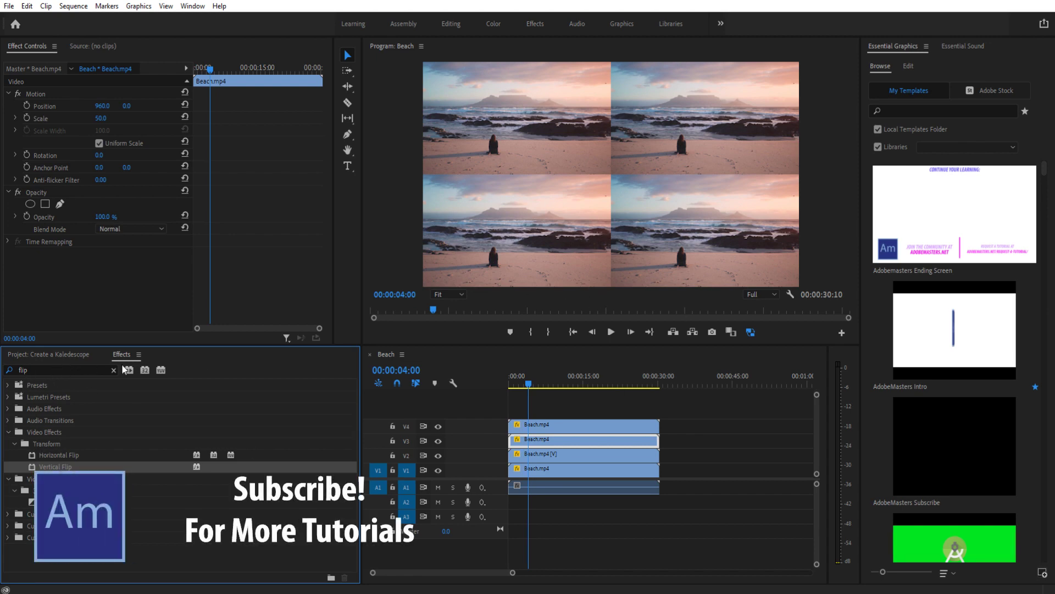
pyautogui.click(51, 454)
pyautogui.click(52, 467)
pyautogui.click(587, 471)
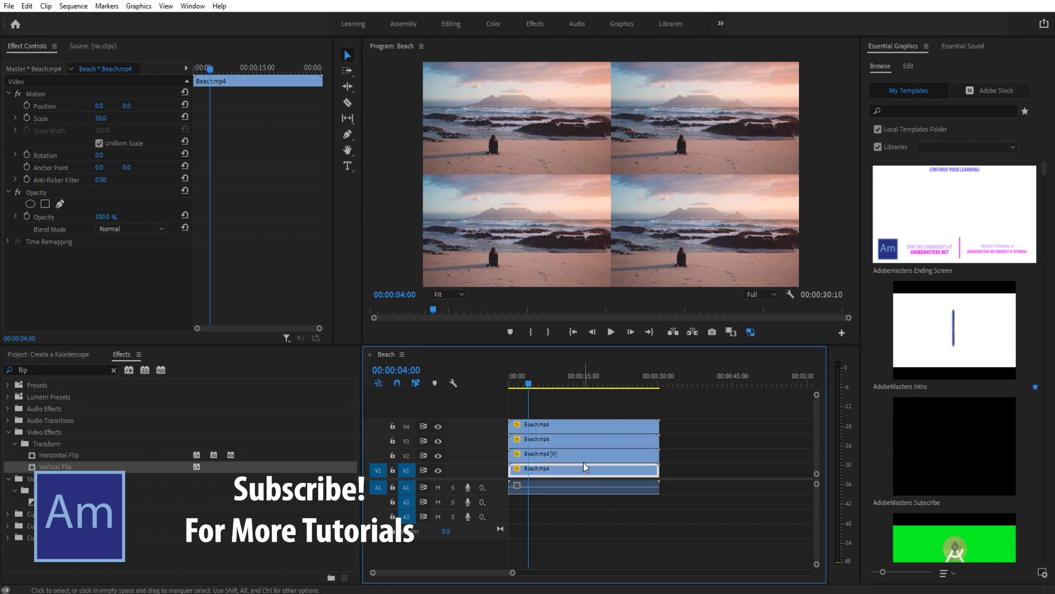
pyautogui.click(581, 455)
pyautogui.click(579, 471)
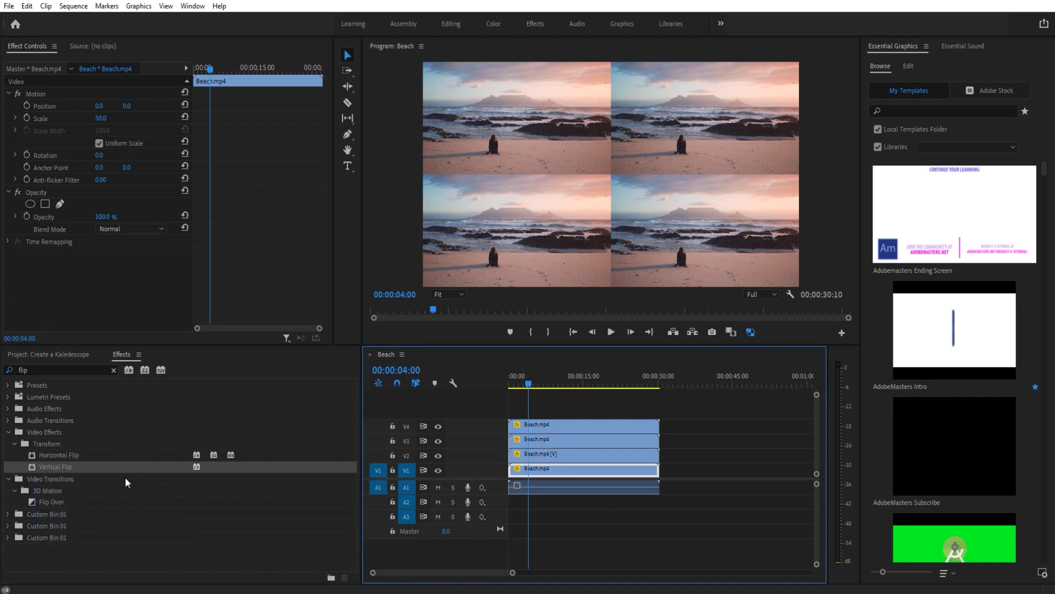
pyautogui.moveTo(62, 456); pyautogui.dragTo(522, 472)
pyautogui.moveTo(58, 458); pyautogui.dragTo(568, 457)
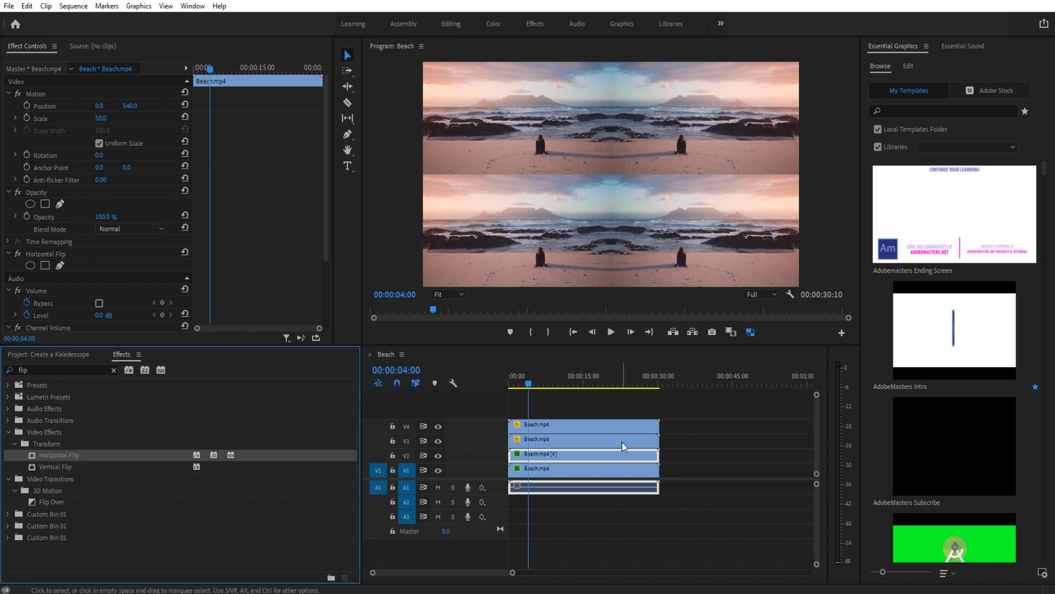
# Apply Vertical Flip to the top-left V1 clip and the top-right V3 clip.
pyautogui.click(559, 470)
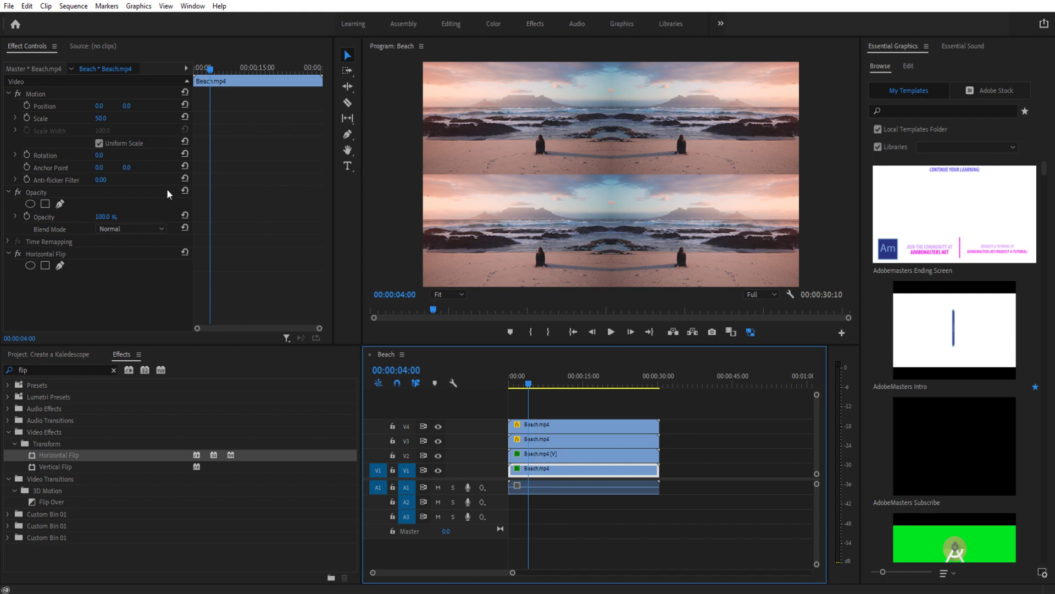
pyautogui.click(41, 93)
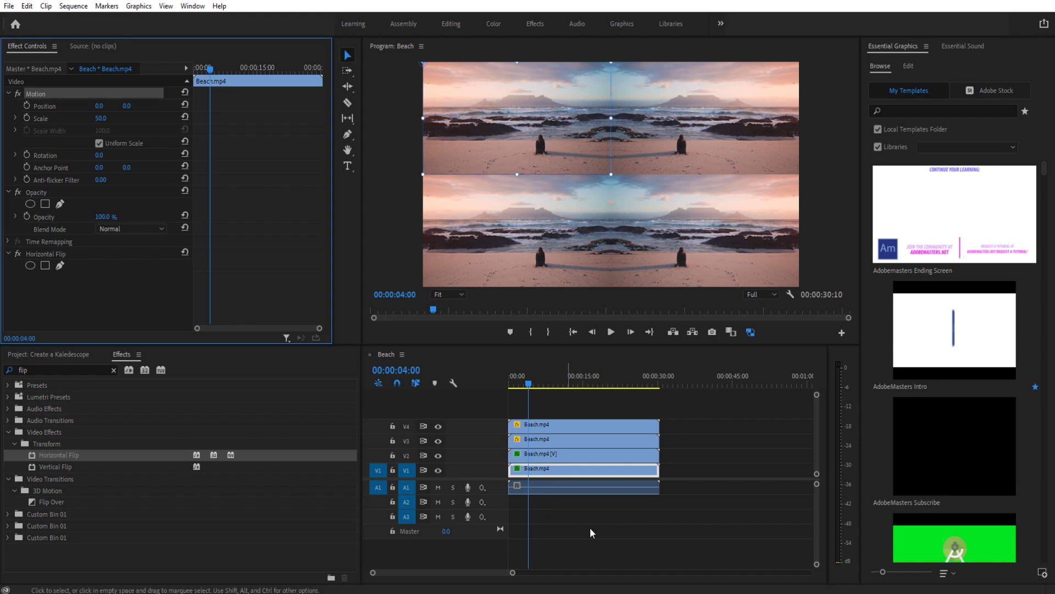
pyautogui.moveTo(54, 466); pyautogui.dragTo(555, 468)
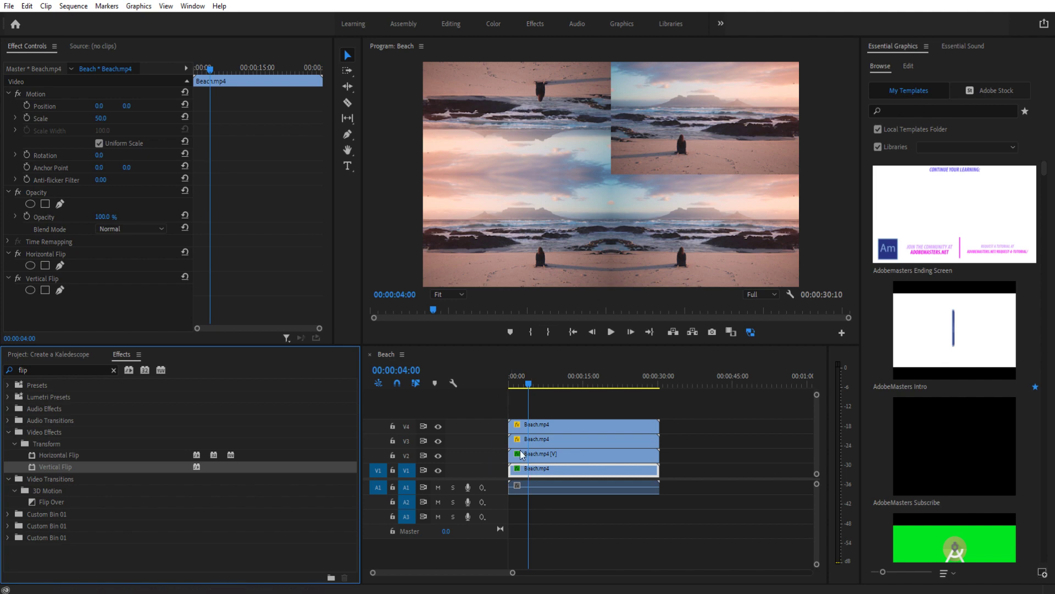
pyautogui.click(545, 455)
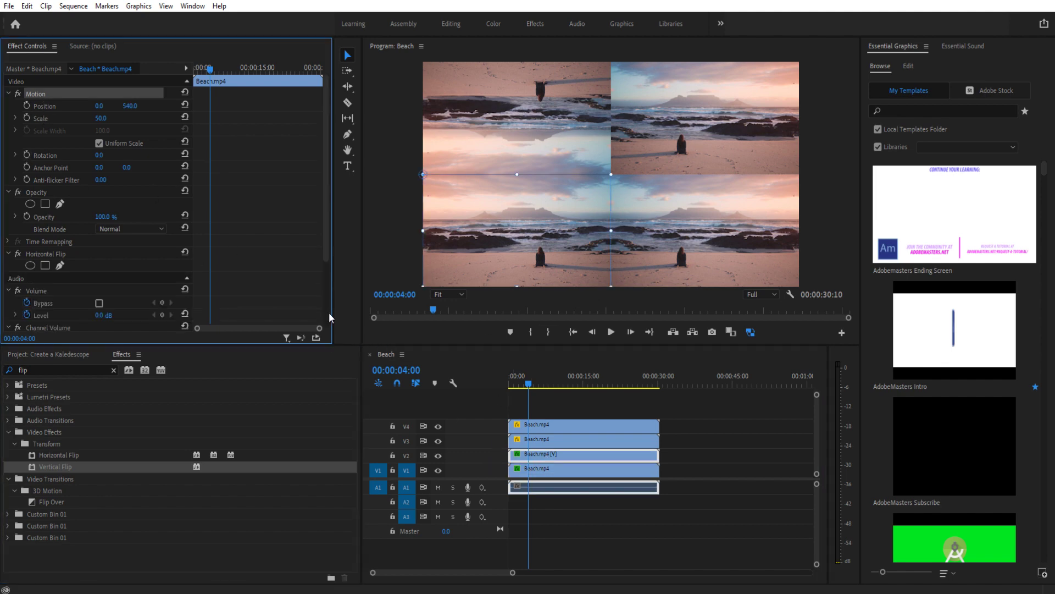
pyautogui.click(538, 440)
pyautogui.click(29, 96)
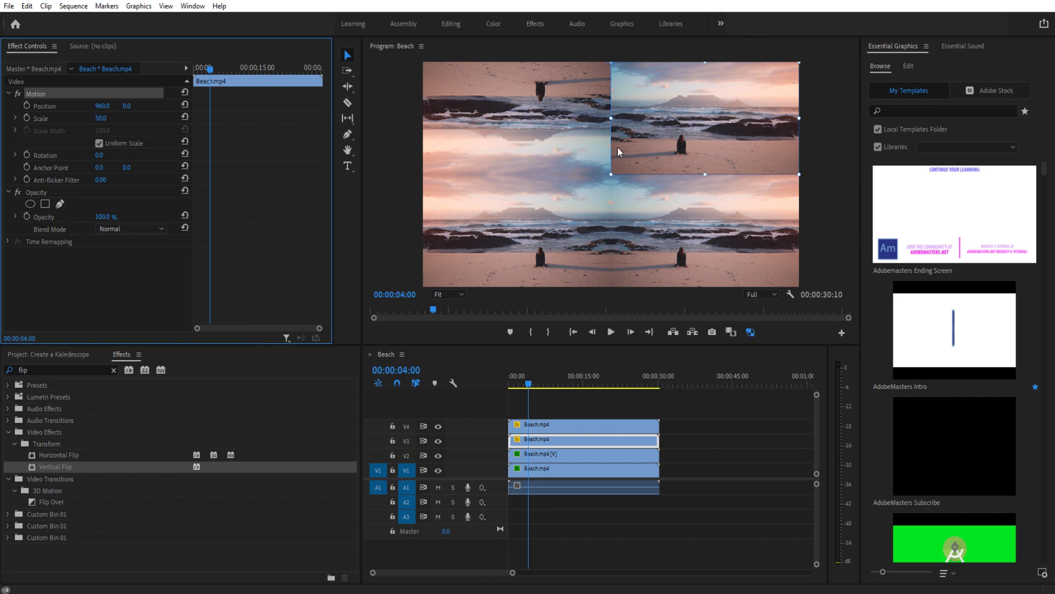
pyautogui.moveTo(69, 467); pyautogui.dragTo(550, 445)
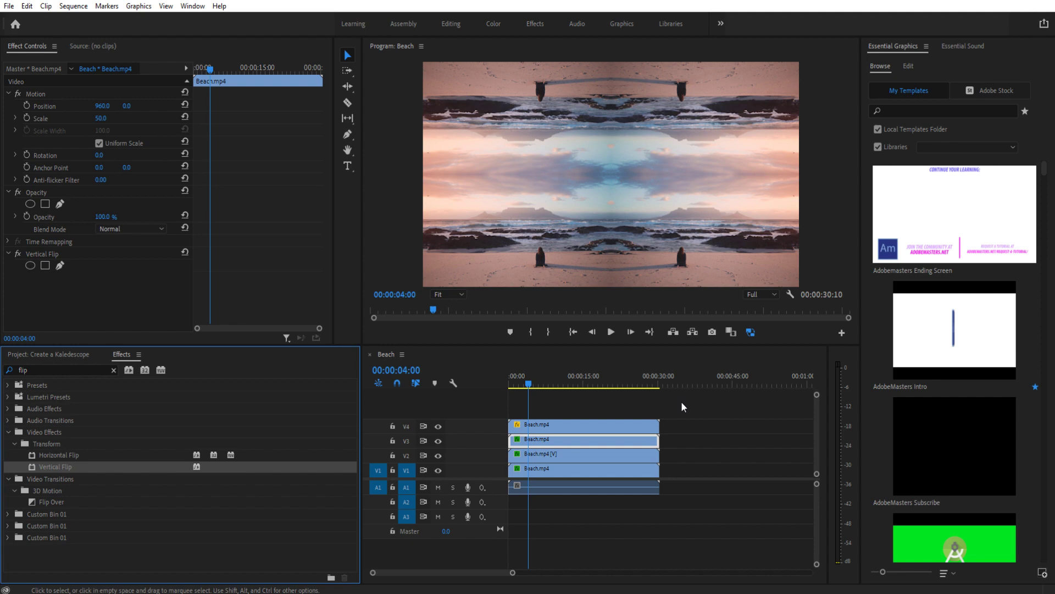
pyautogui.press('space')
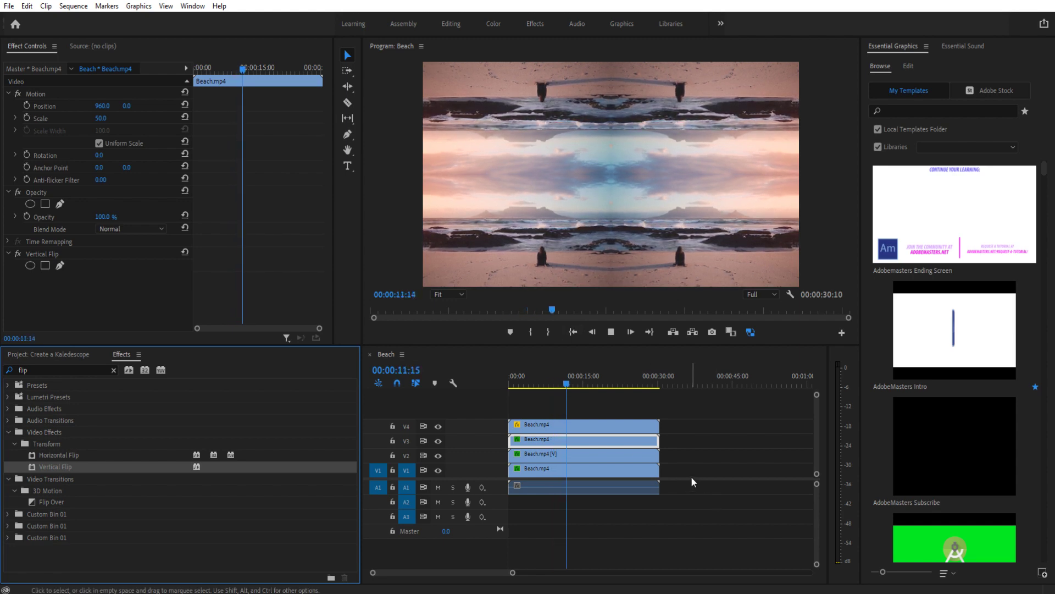
pyautogui.press('space')
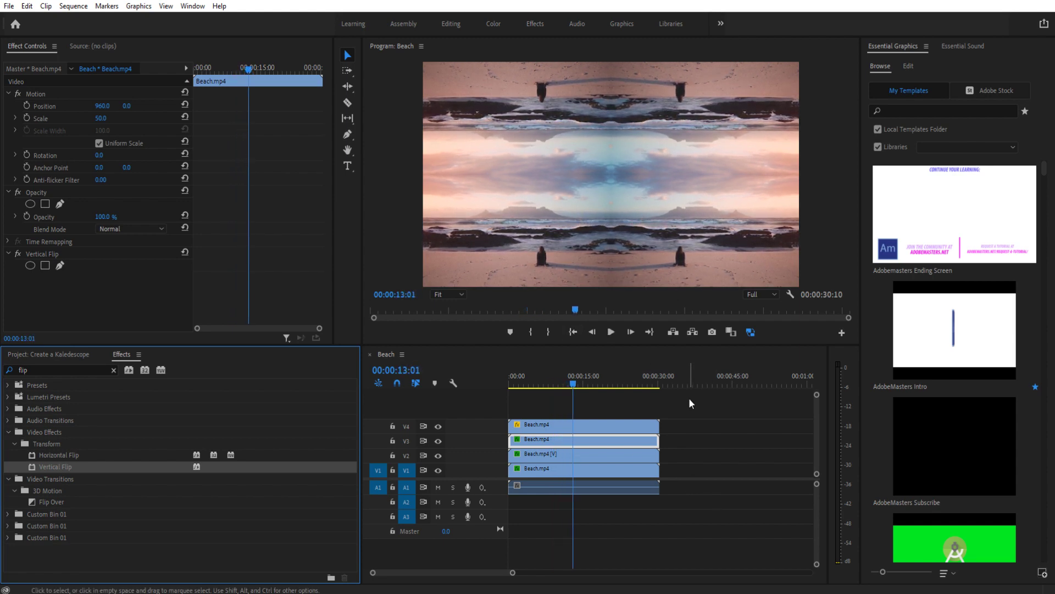